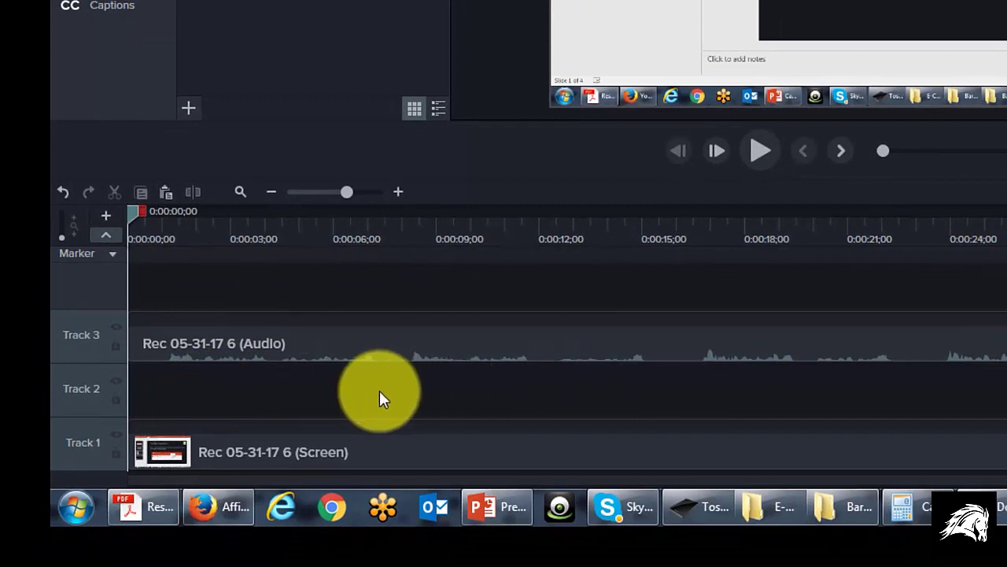
Remove the empty Track 2 between the audio and screen recordings, trying undo and redo on the removal
{"action": "right_click", "coordinate": [81, 387]}
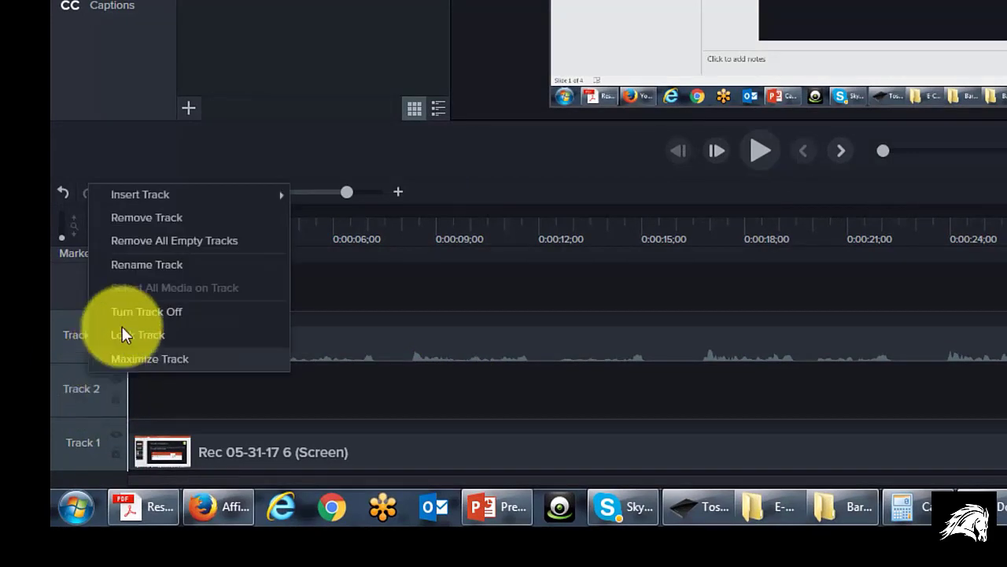
{"action": "left_click", "coordinate": [154, 218]}
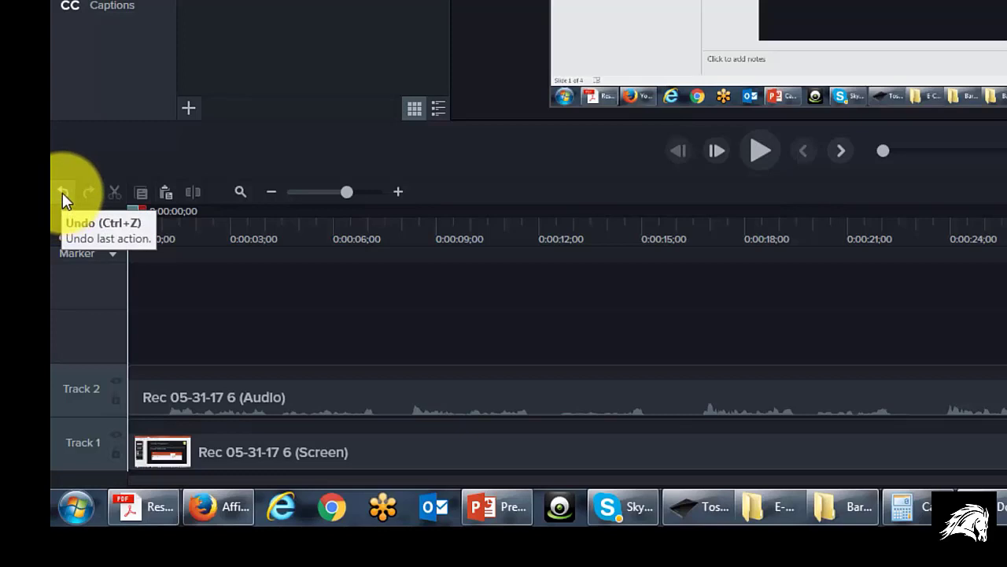
{"action": "left_click", "coordinate": [62, 192]}
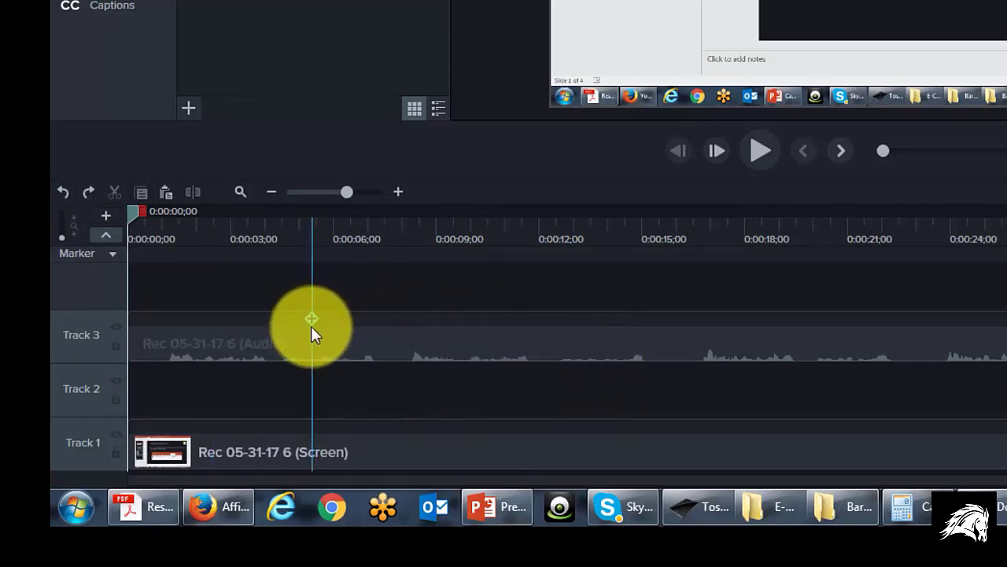
{"action": "left_click", "coordinate": [88, 191]}
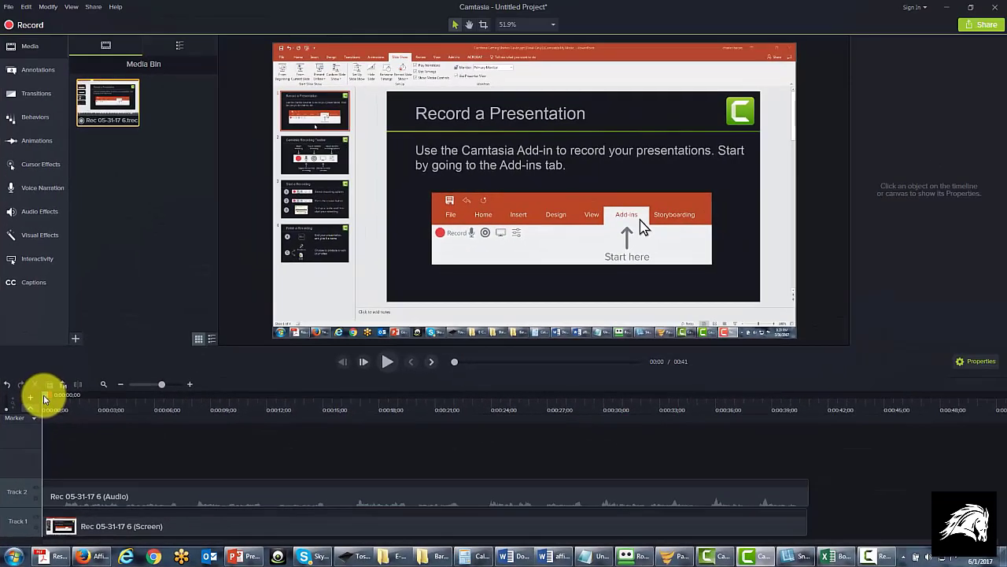
Try cutting the section from 0:00:12;06 to 0:00:16;20 out of both tracks, and undo the cut
{"action": "left_click_drag", "start_coordinate": [35, 396], "coordinate": [272, 417]}
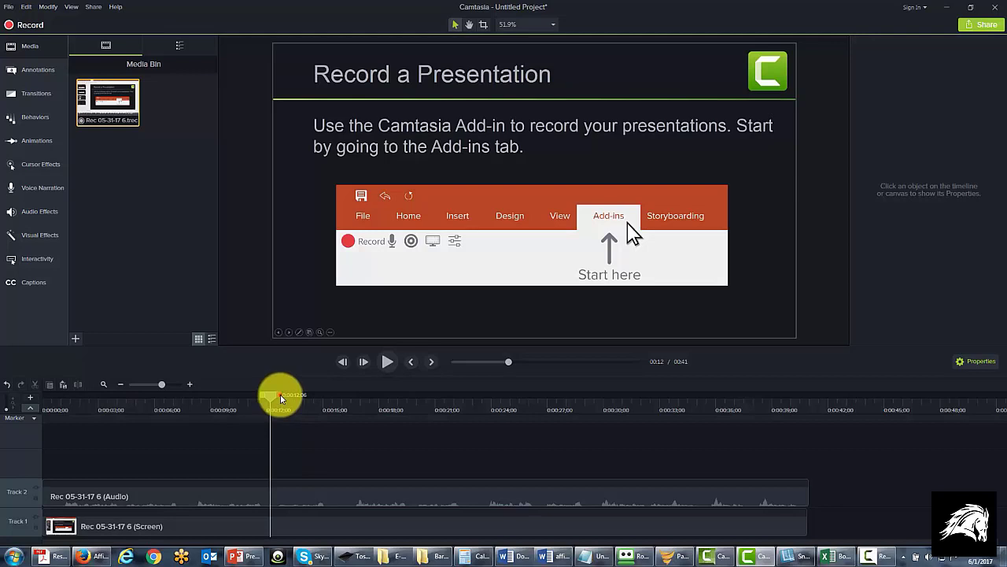
{"action": "left_click_drag", "start_coordinate": [281, 398], "coordinate": [363, 406]}
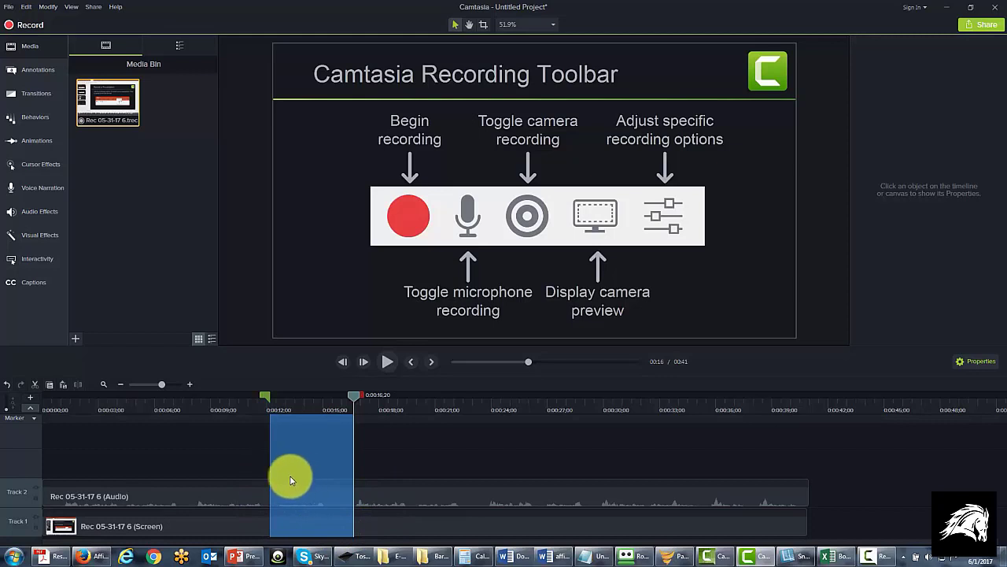
{"action": "left_click", "coordinate": [35, 385]}
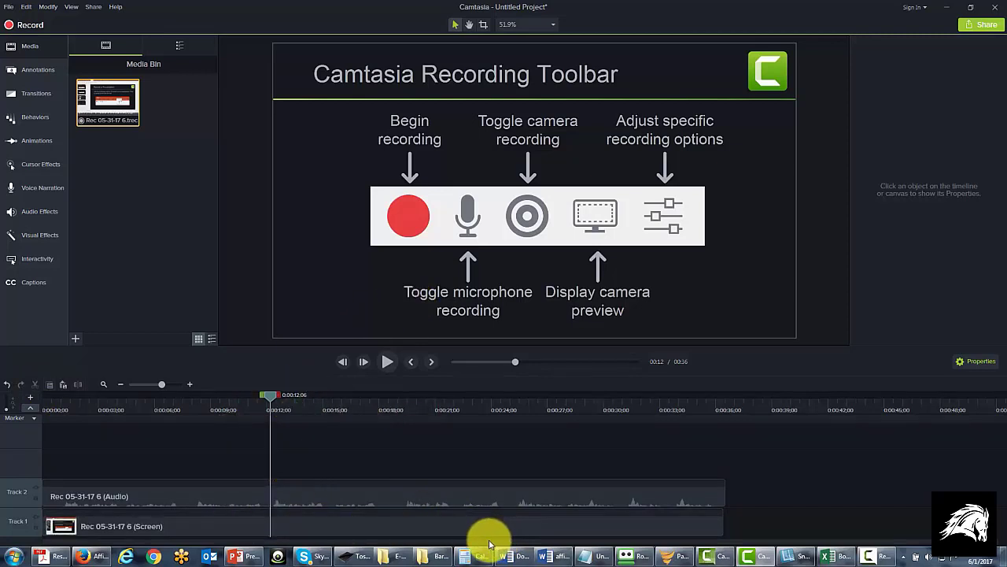
{"action": "left_click", "coordinate": [8, 385]}
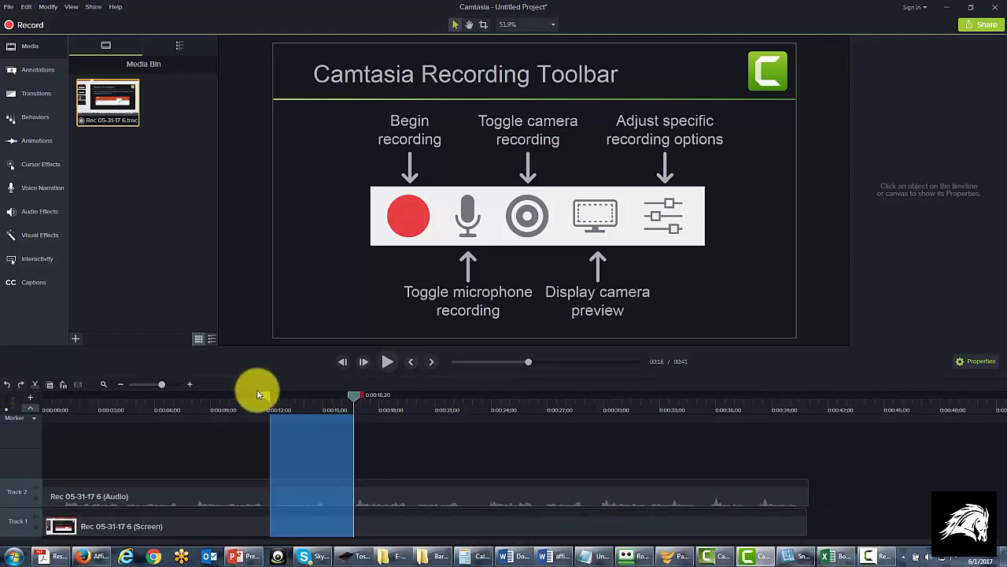
{"action": "left_click", "coordinate": [355, 396]}
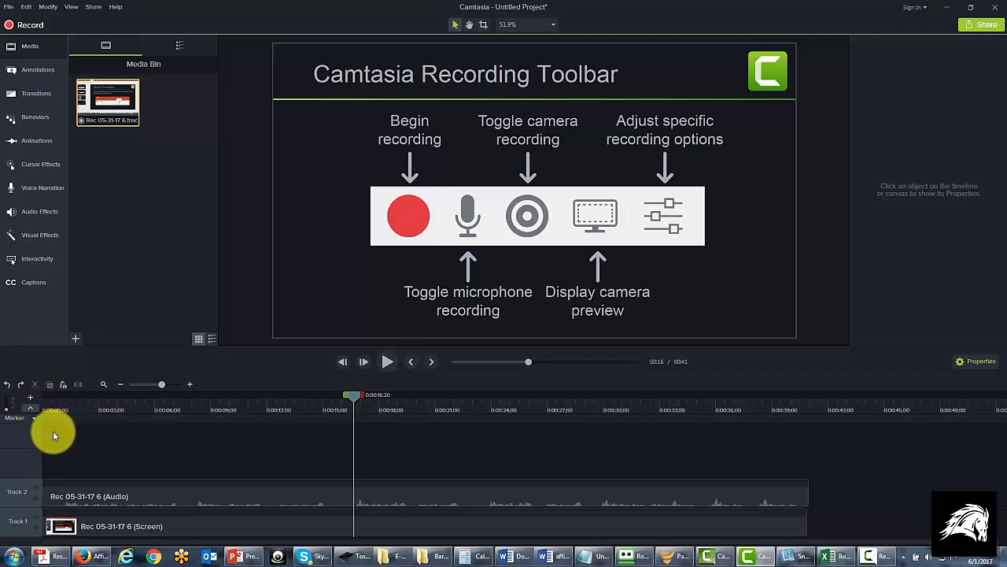
Try pasting the cut section at the end of the timeline at 0:00:41;00, and undo the paste
{"action": "key", "text": "ctrl+Home"}
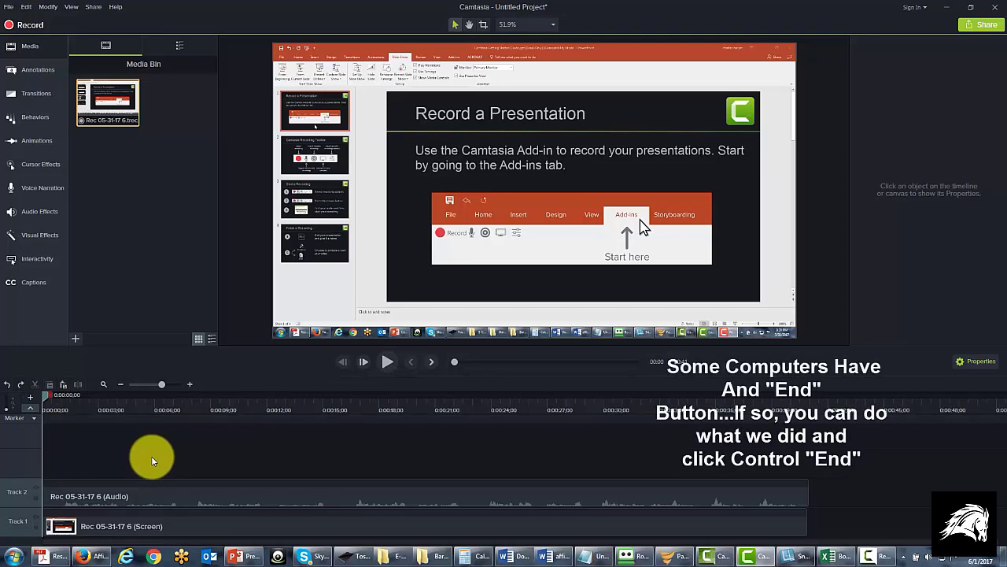
{"action": "key", "text": "ctrl+End"}
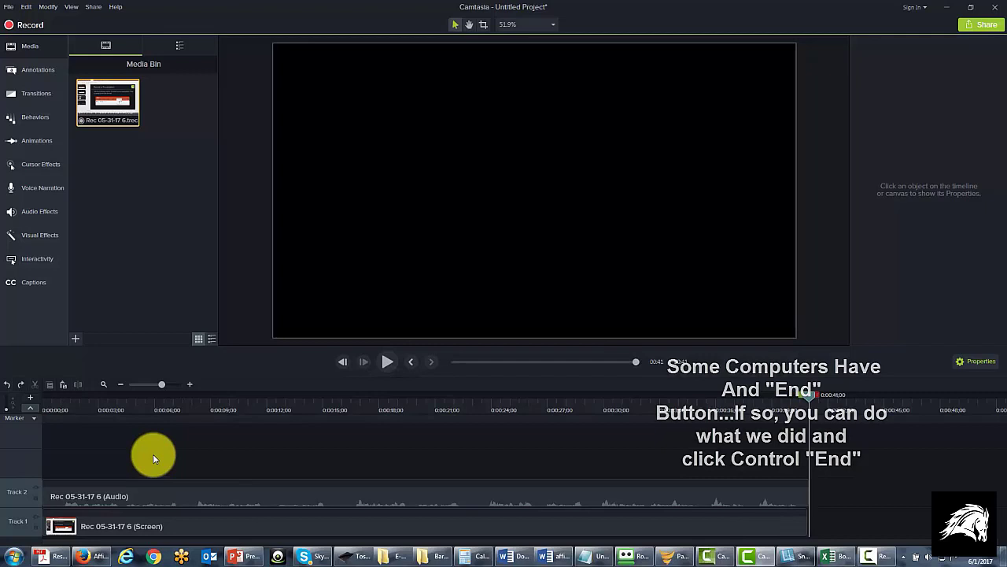
{"action": "left_click", "coordinate": [64, 391]}
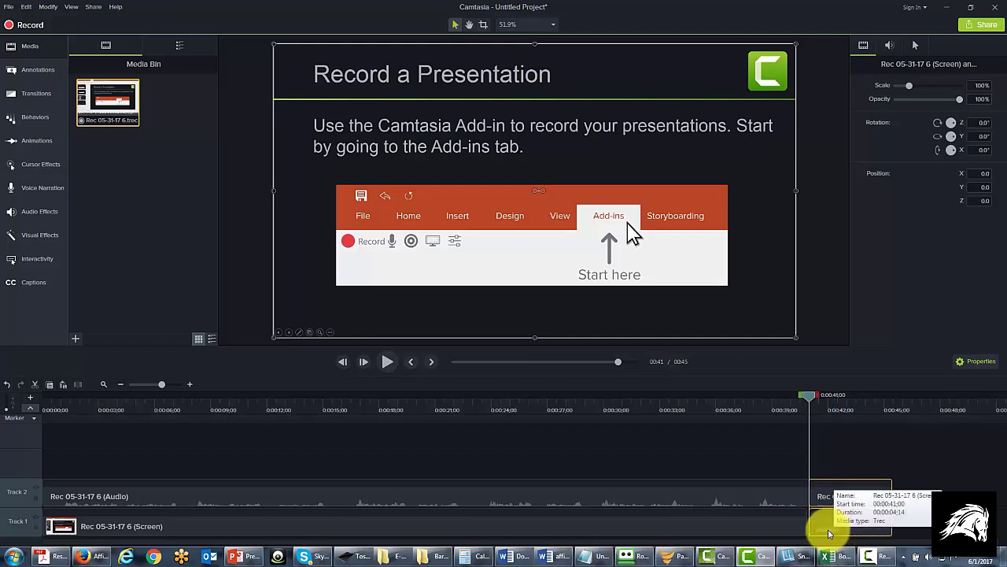
{"action": "left_click", "coordinate": [7, 385]}
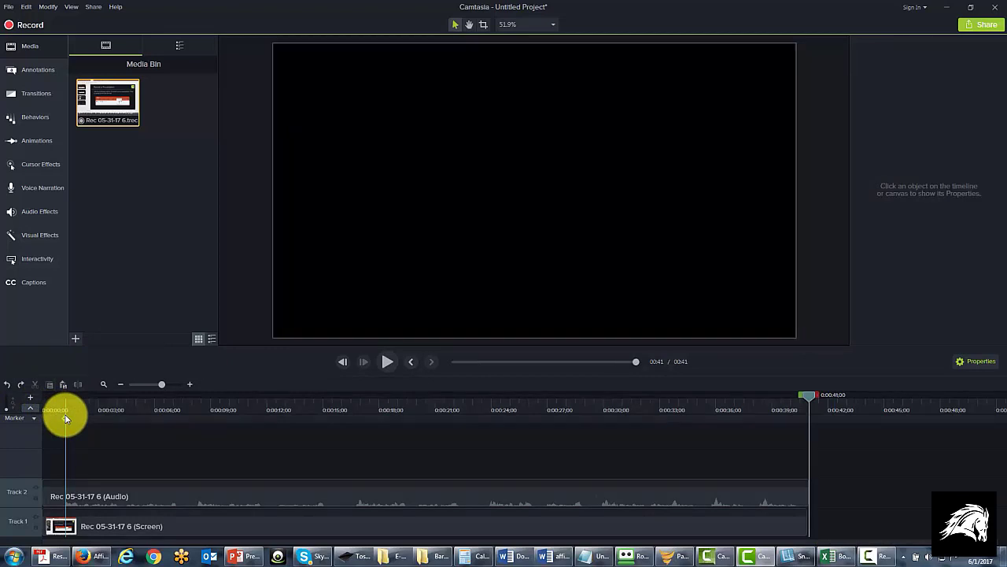
Split the audio and screen clips on both tracks at 0:00:07;08
{"action": "left_click", "coordinate": [66, 419]}
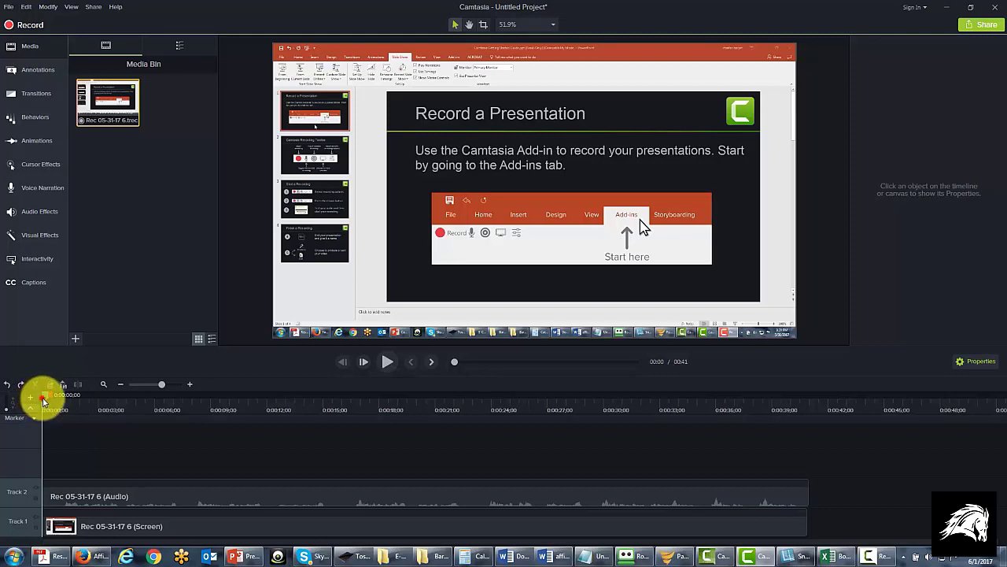
{"action": "left_click_drag", "start_coordinate": [44, 401], "coordinate": [176, 418]}
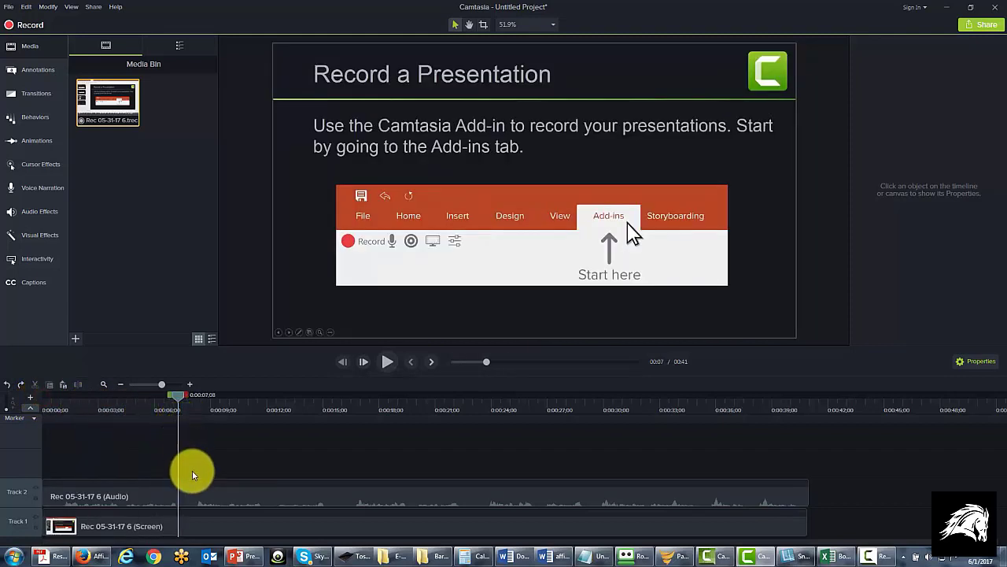
{"action": "left_click", "coordinate": [191, 486]}
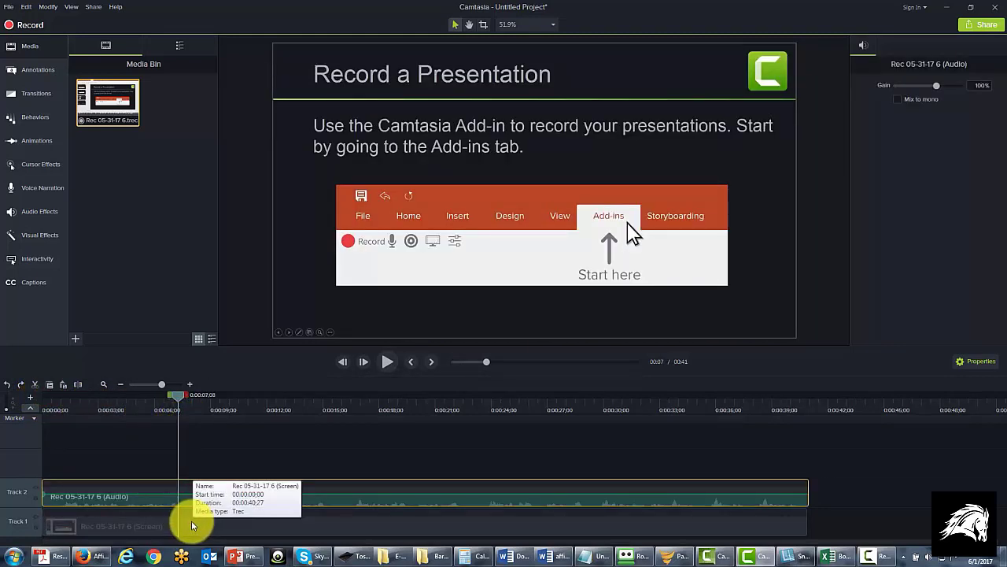
{"action": "left_click", "coordinate": [191, 525], "text": "ctrl"}
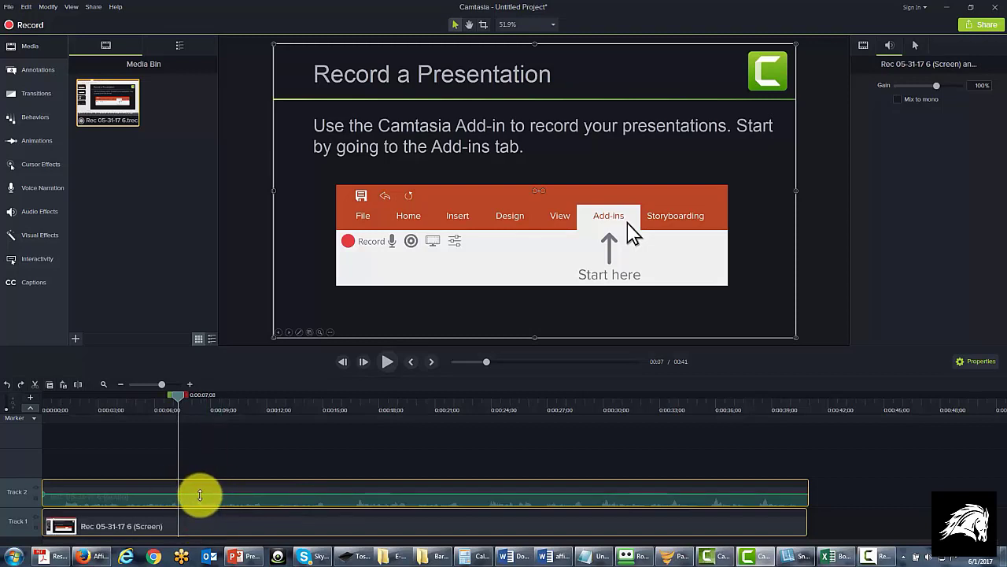
{"action": "left_click", "coordinate": [79, 385]}
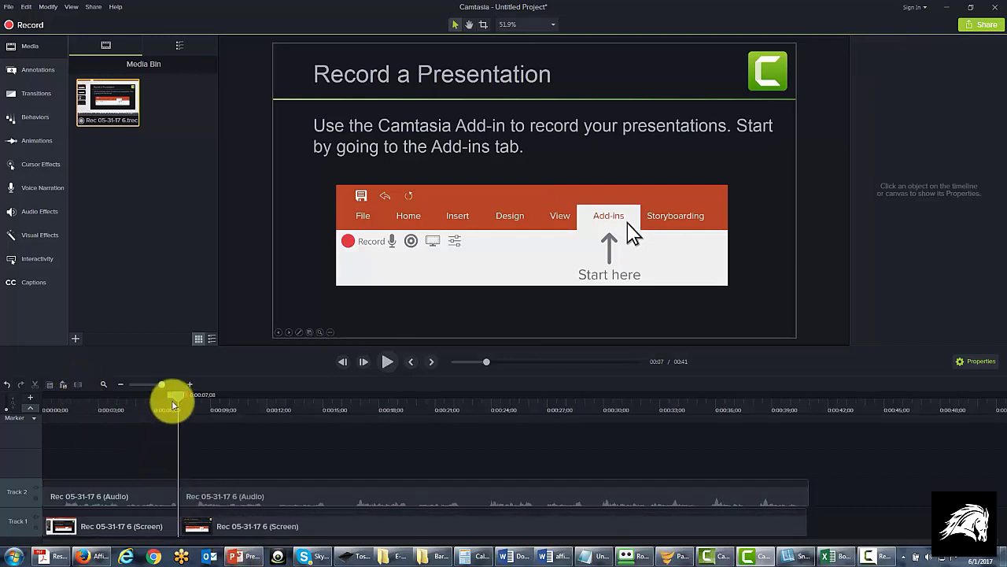
Split the second audio and screen clips on both tracks at 0:00:15;26
{"action": "left_click_drag", "start_coordinate": [179, 398], "coordinate": [208, 397]}
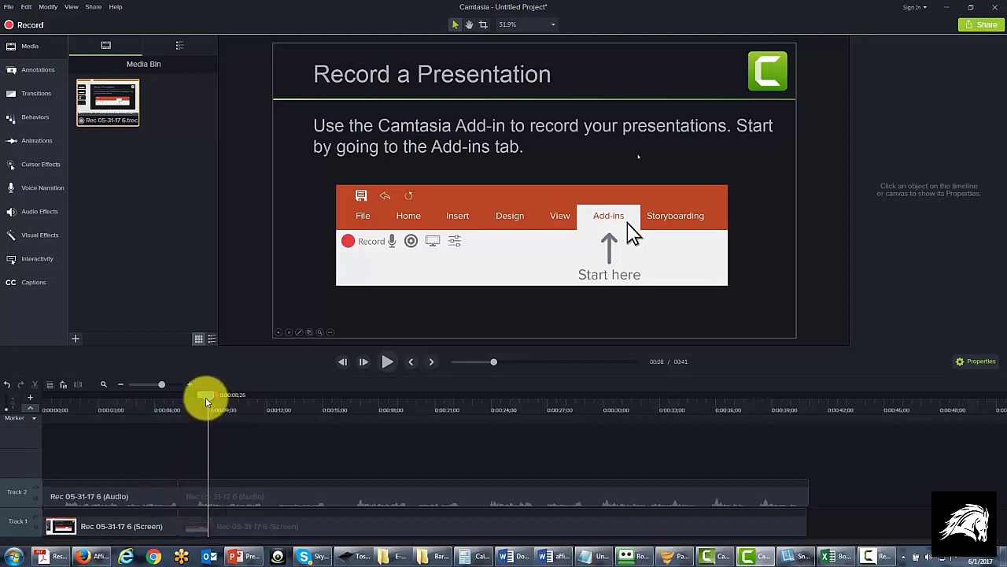
{"action": "left_click_drag", "start_coordinate": [219, 396], "coordinate": [336, 396]}
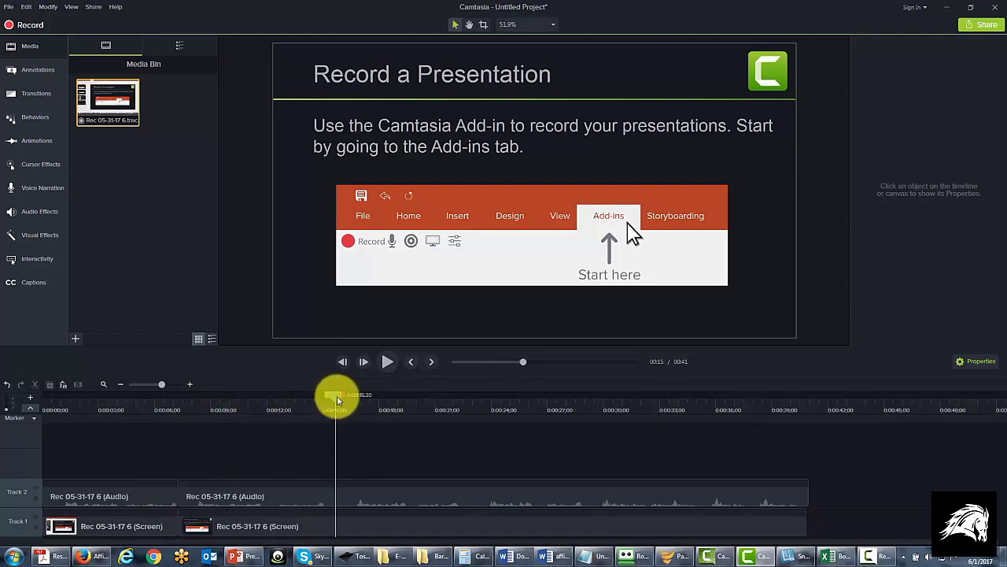
{"action": "left_click", "coordinate": [357, 495]}
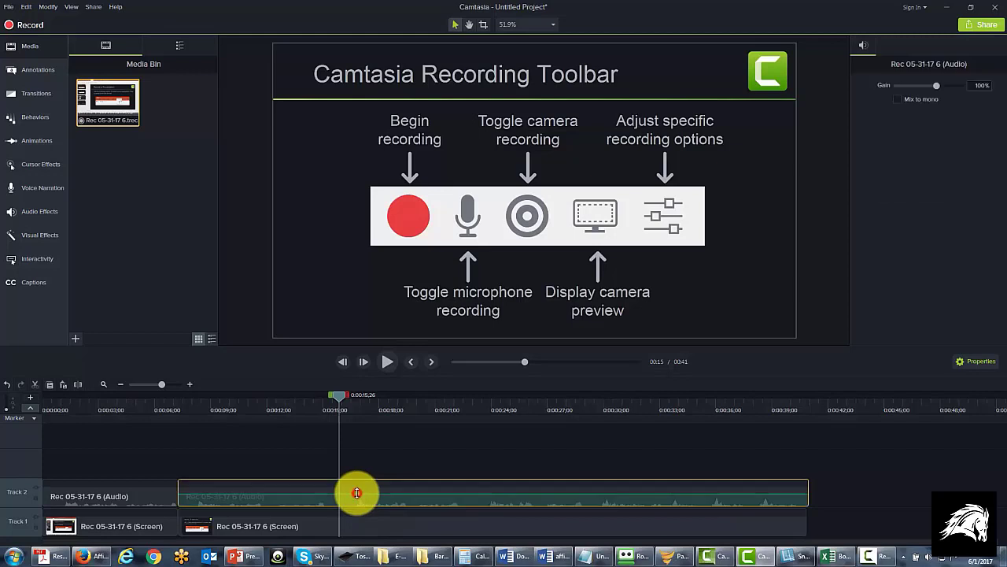
{"action": "left_click", "coordinate": [352, 528], "text": "ctrl"}
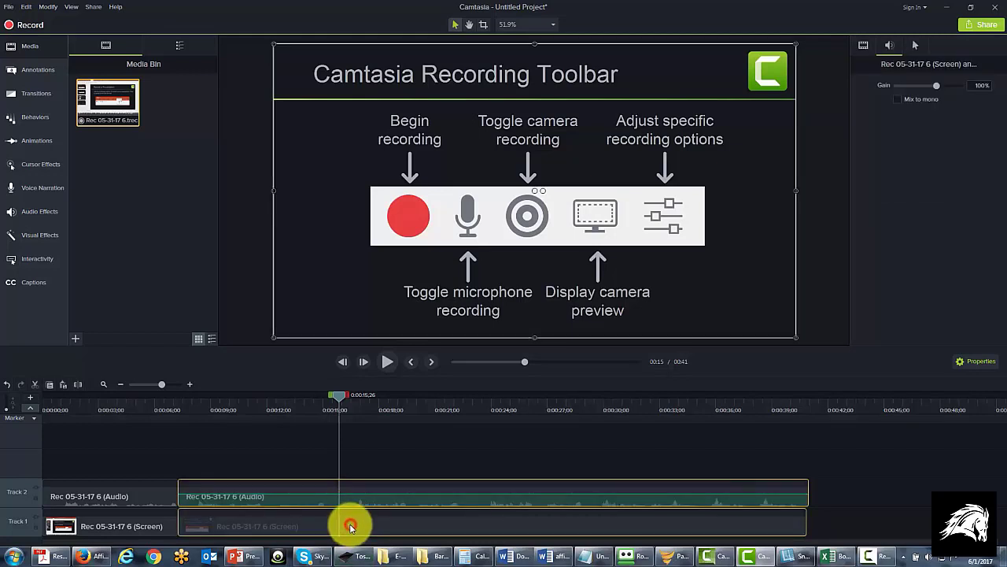
{"action": "left_click", "coordinate": [78, 384]}
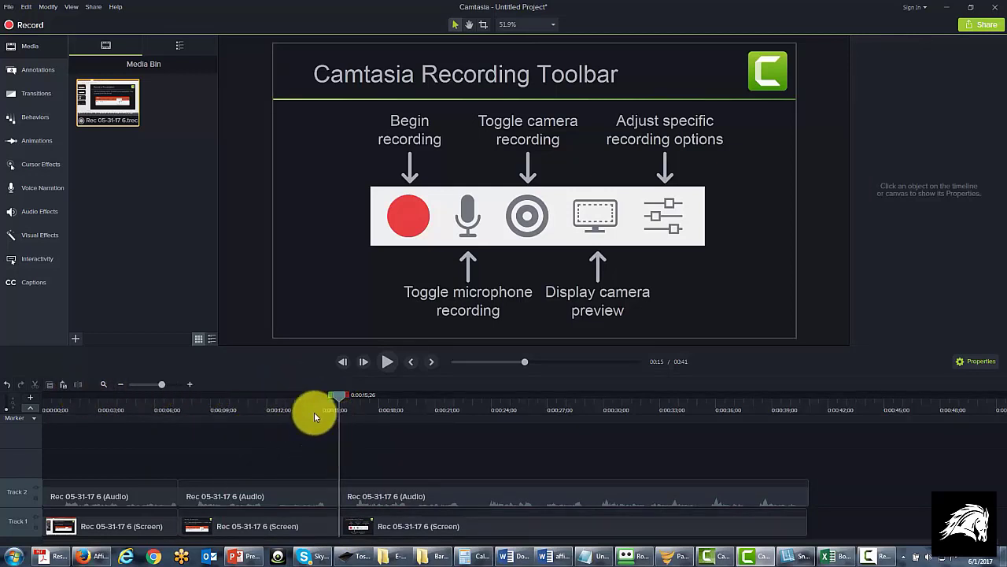
Undo both splits so each track holds a single continuous clip
{"action": "left_click", "coordinate": [233, 496]}
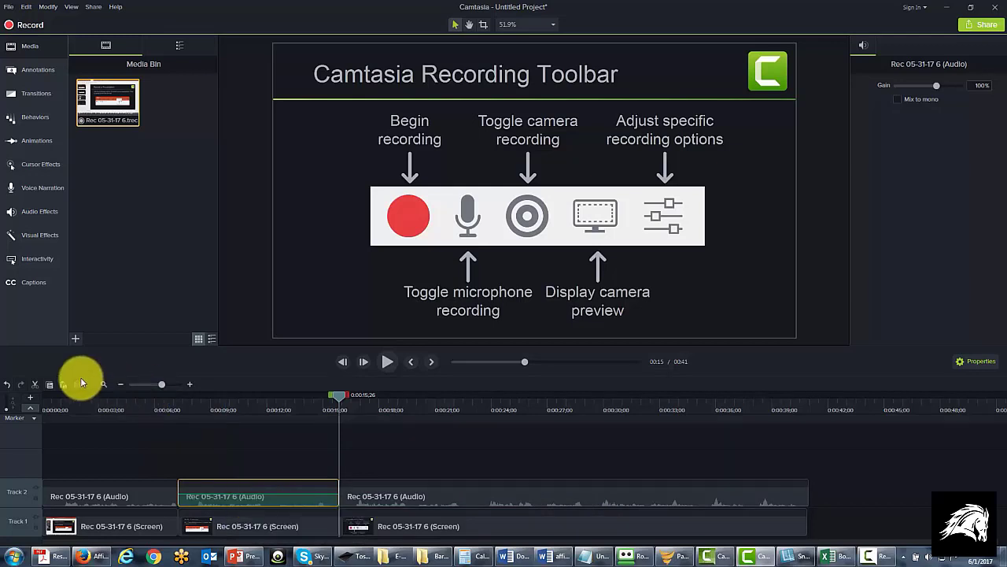
{"action": "left_click", "coordinate": [6, 384]}
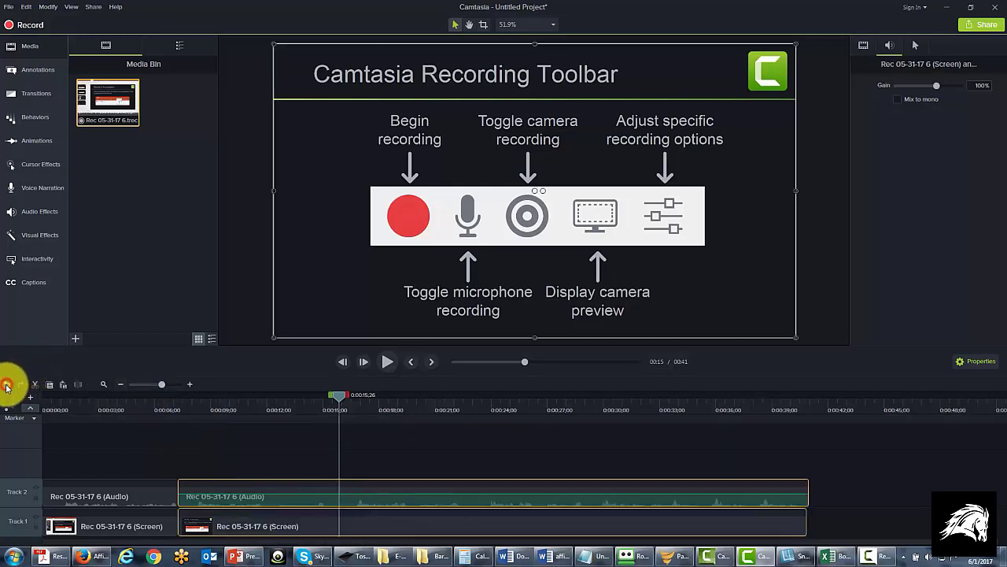
{"action": "left_click", "coordinate": [6, 384]}
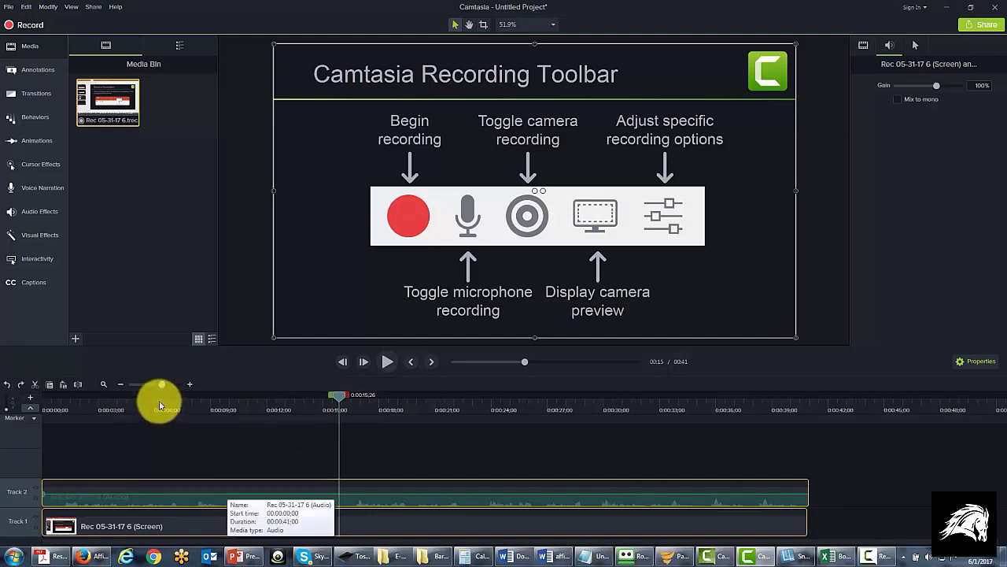
Try zooming the timeline out and back in, and view the Marker and Quiz choices for the timeline
{"action": "left_click_drag", "start_coordinate": [164, 384], "coordinate": [156, 386]}
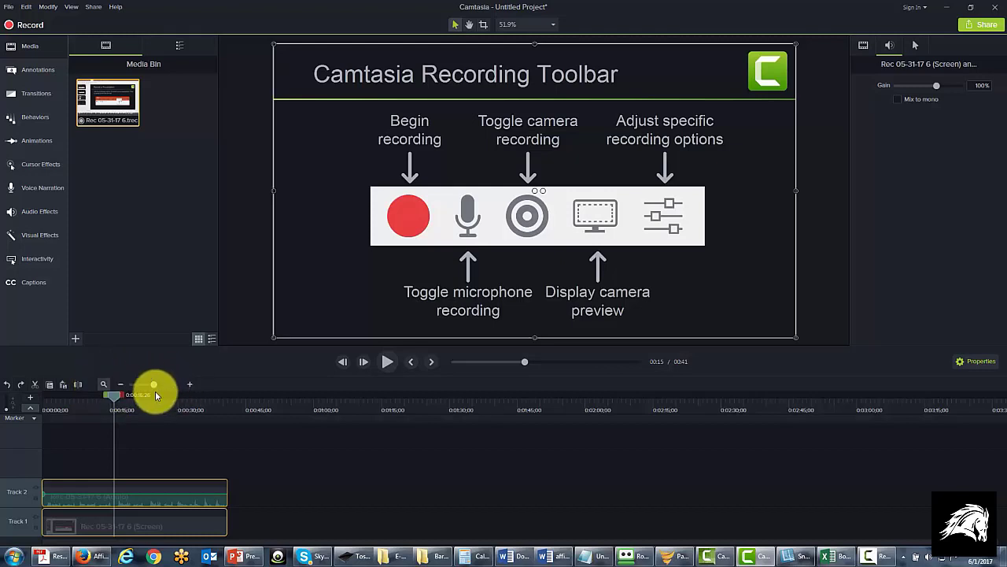
{"action": "left_click_drag", "start_coordinate": [153, 384], "coordinate": [163, 386]}
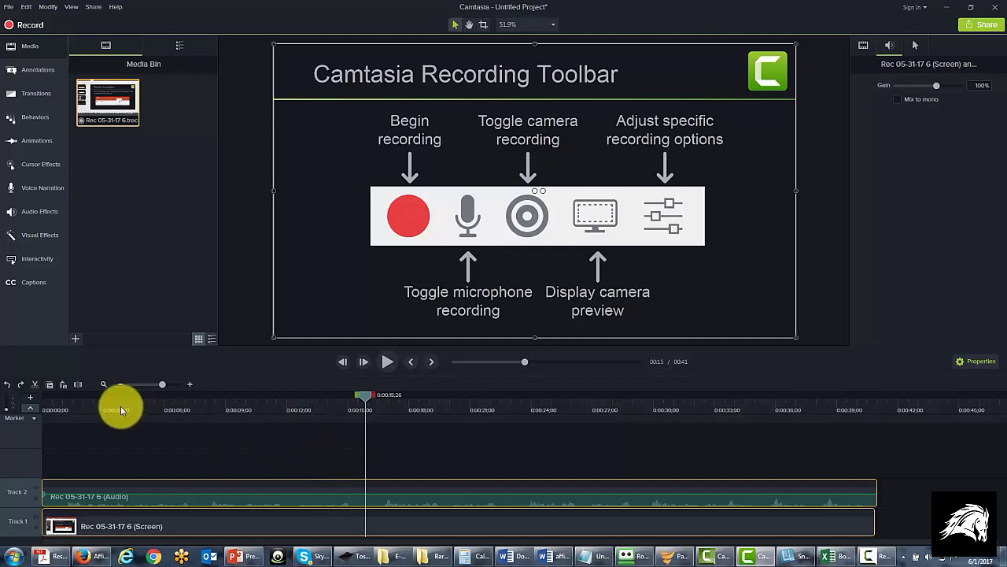
{"action": "left_click", "coordinate": [34, 419]}
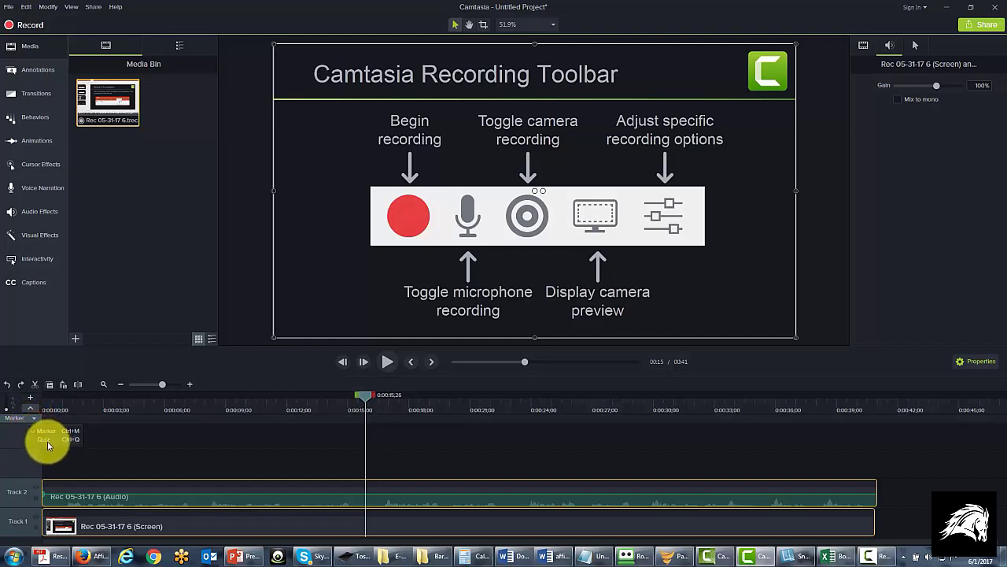
{"action": "left_click", "coordinate": [141, 440]}
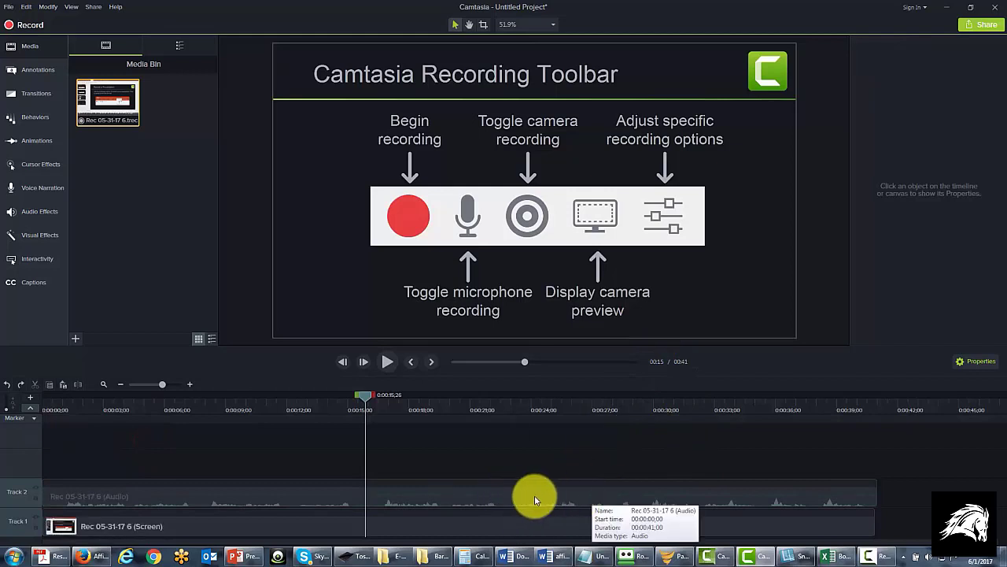
View the properties of the Track 2 audio clip and the Track 1 screen clip, hiding and showing the properties once
{"action": "left_click", "coordinate": [485, 494]}
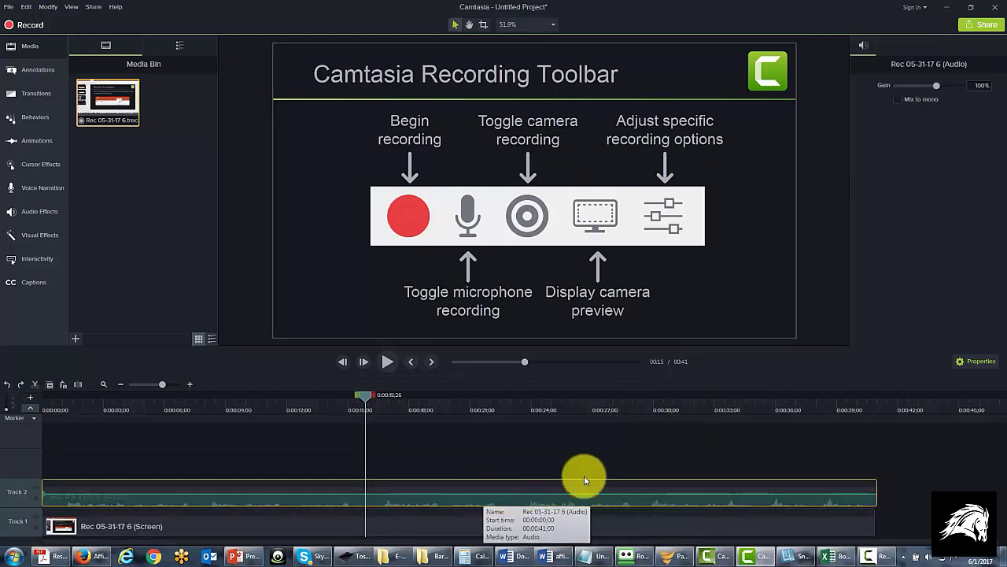
{"action": "left_click", "coordinate": [960, 362]}
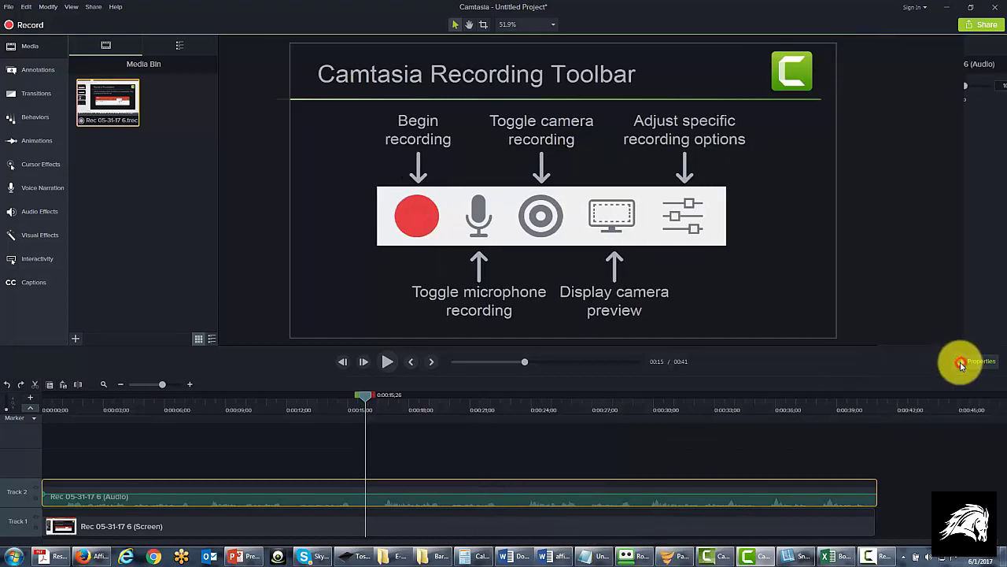
{"action": "left_click", "coordinate": [961, 364]}
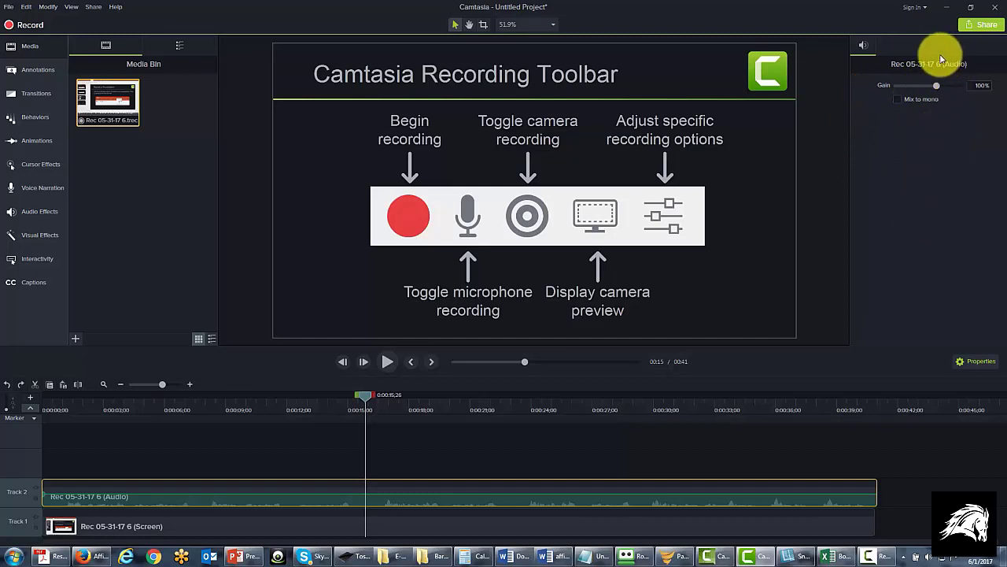
{"action": "left_click", "coordinate": [577, 527]}
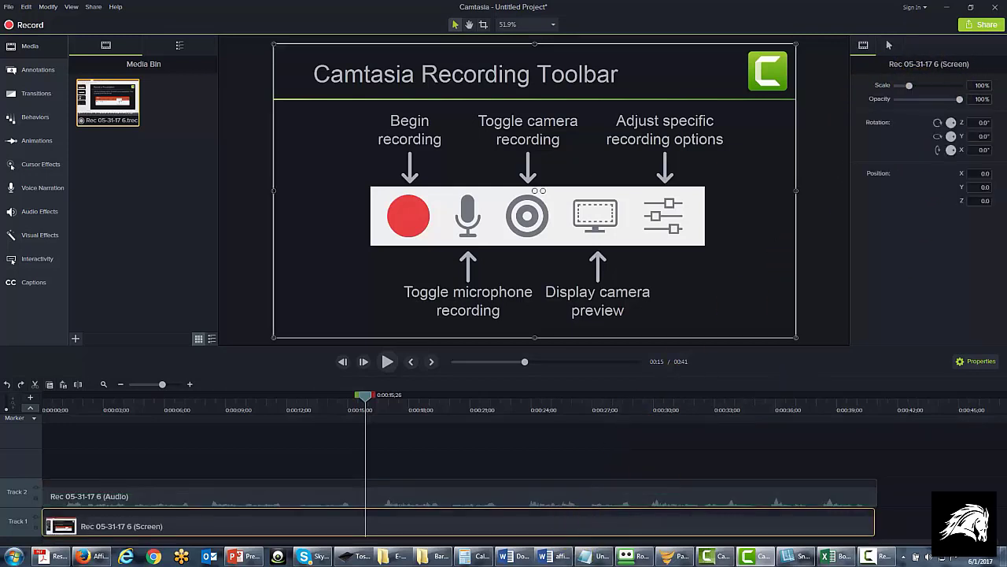